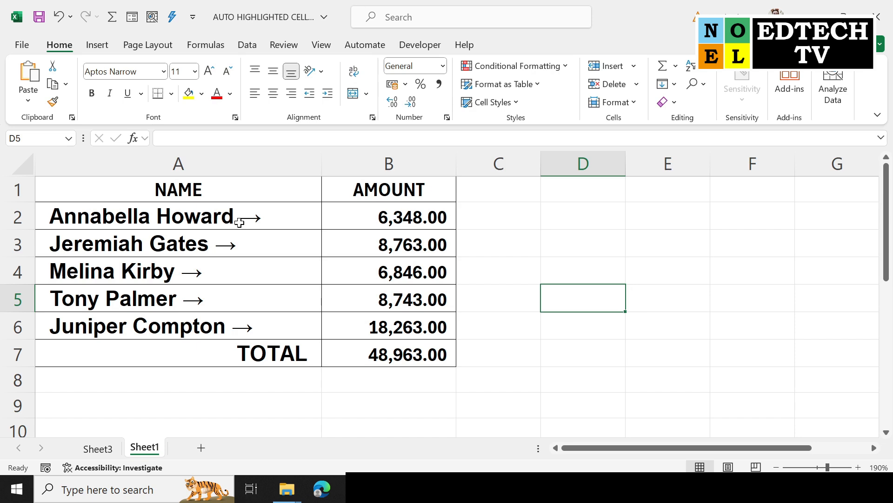
Step: Try to align the arrows in cells A2 and A3 near the cell's edge by padding them with spaces after the names
{"action": "double_click", "coordinate": [239, 222]}
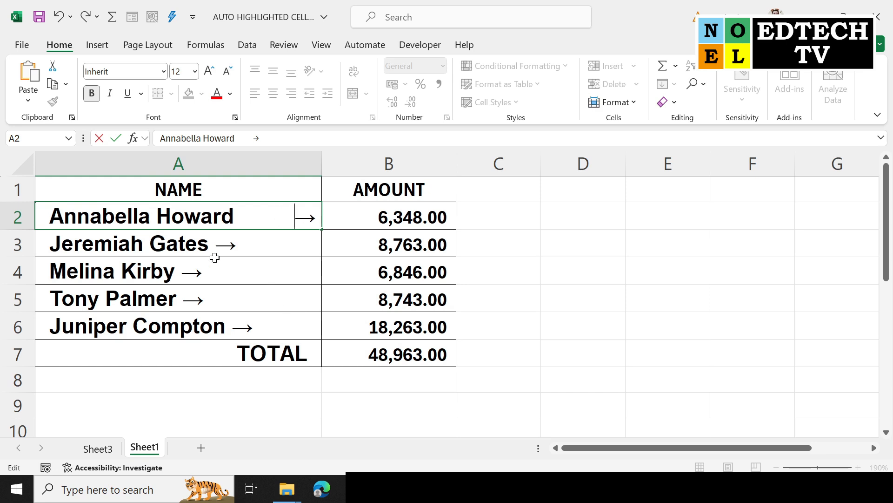
{"action": "key", "text": "Return"}
{"action": "double_click", "coordinate": [223, 272]}
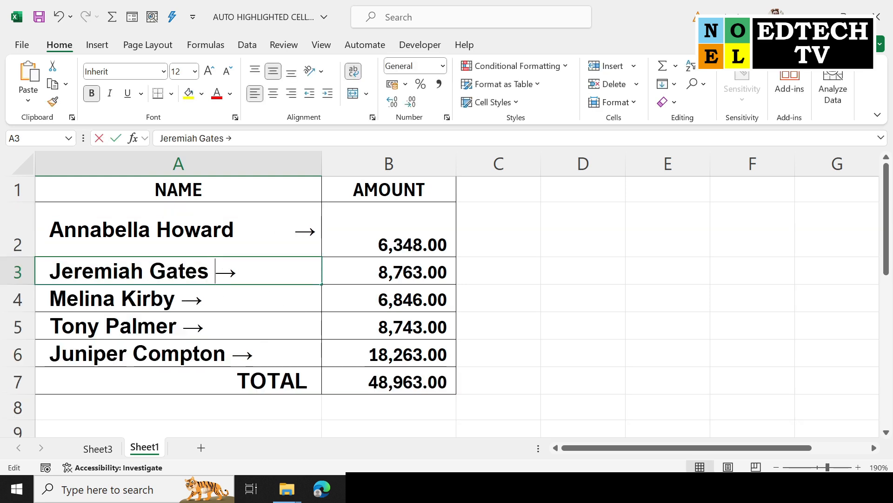
{"action": "key", "text": "Tab"}
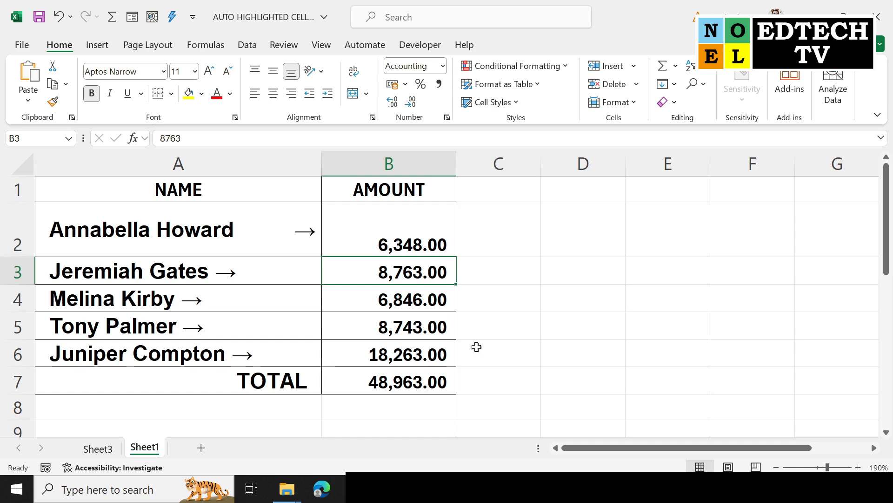
{"action": "double_click", "coordinate": [230, 271]}
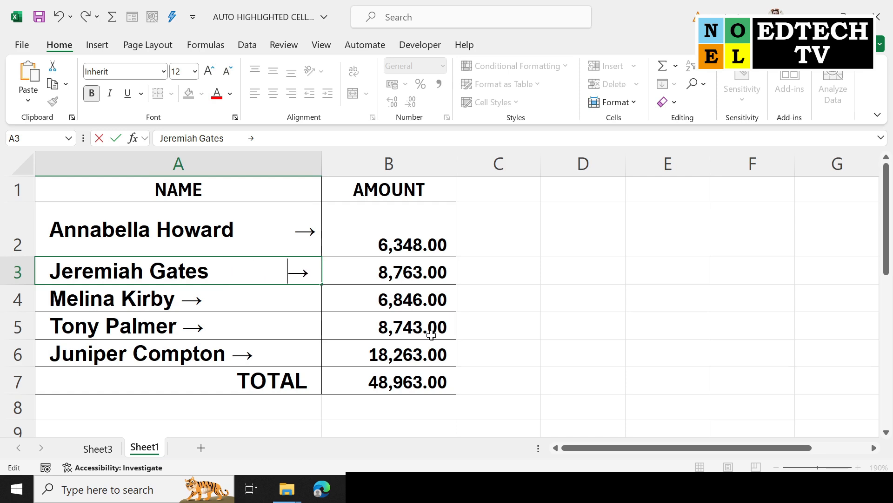
{"action": "double_click", "coordinate": [278, 230]}
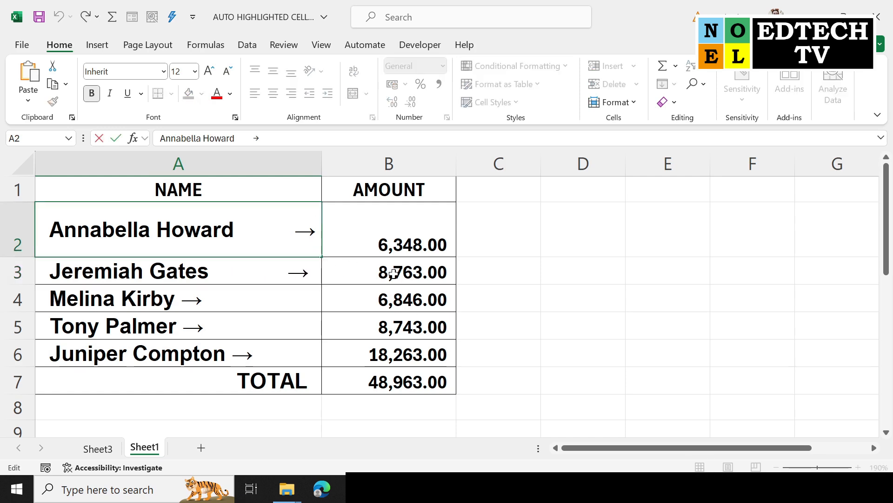
{"action": "key", "text": "Delete"}
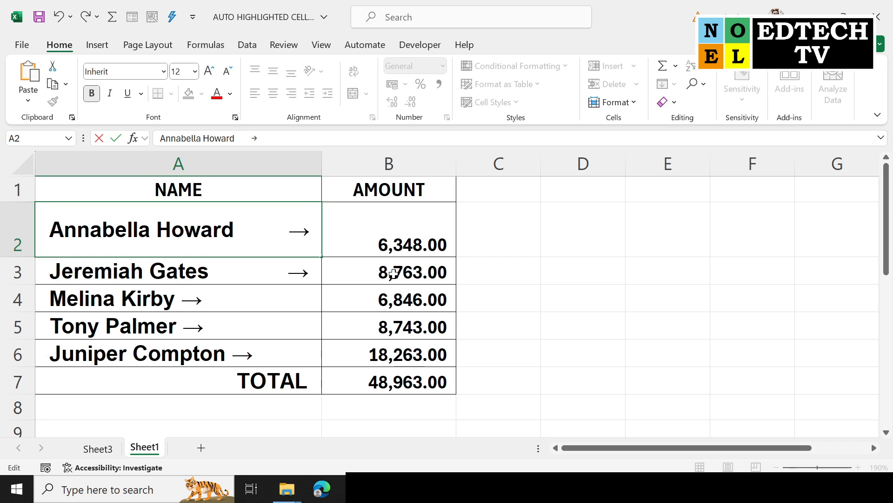
{"action": "left_click", "coordinate": [598, 334]}
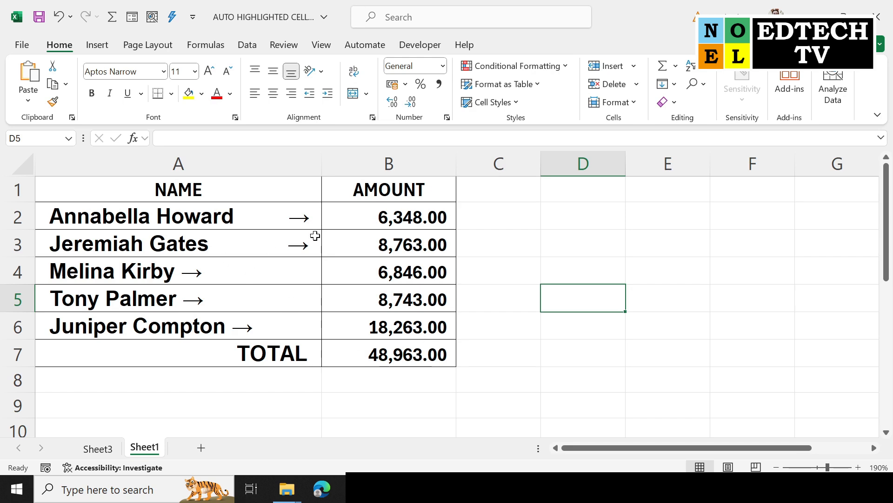
Step: On Sheet3, widen column D, restore its width, and return to Sheet1
{"action": "left_click", "coordinate": [95, 449]}
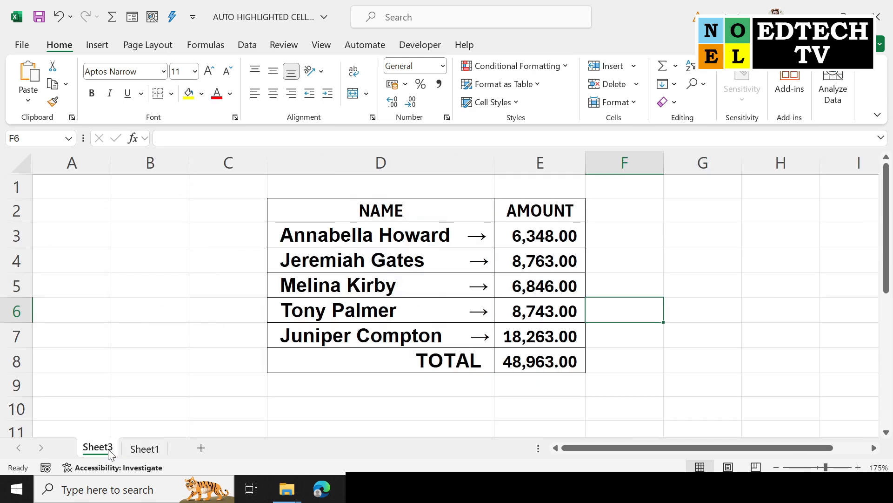
{"action": "left_click_drag", "start_coordinate": [494, 162], "coordinate": [532, 175]}
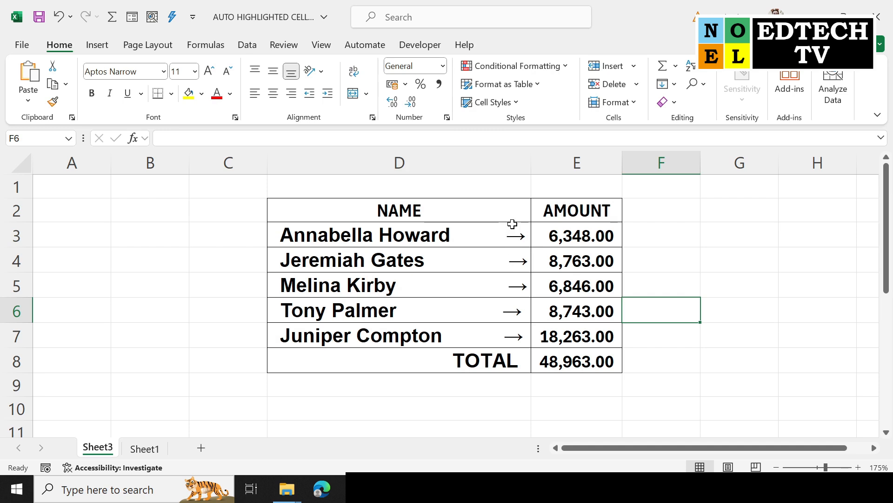
{"action": "left_click_drag", "start_coordinate": [532, 155], "coordinate": [494, 160]}
{"action": "left_click", "coordinate": [707, 359]}
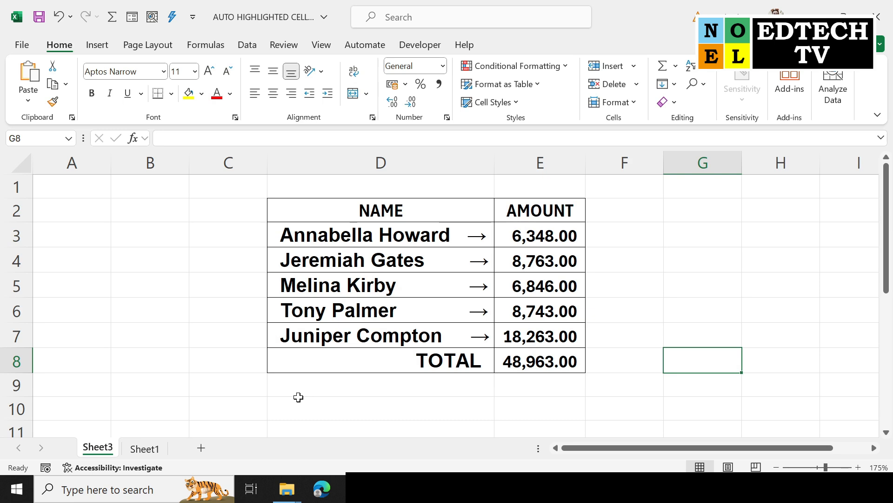
{"action": "left_click", "coordinate": [158, 449]}
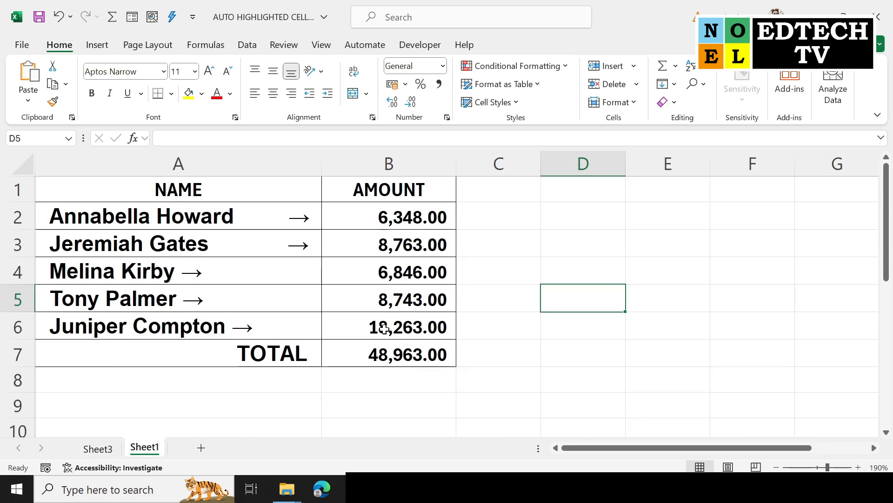
Step: Delete the arrows and padding spaces after the names in cells A2 and A3
{"action": "left_click", "coordinate": [588, 317]}
{"action": "double_click", "coordinate": [264, 221]}
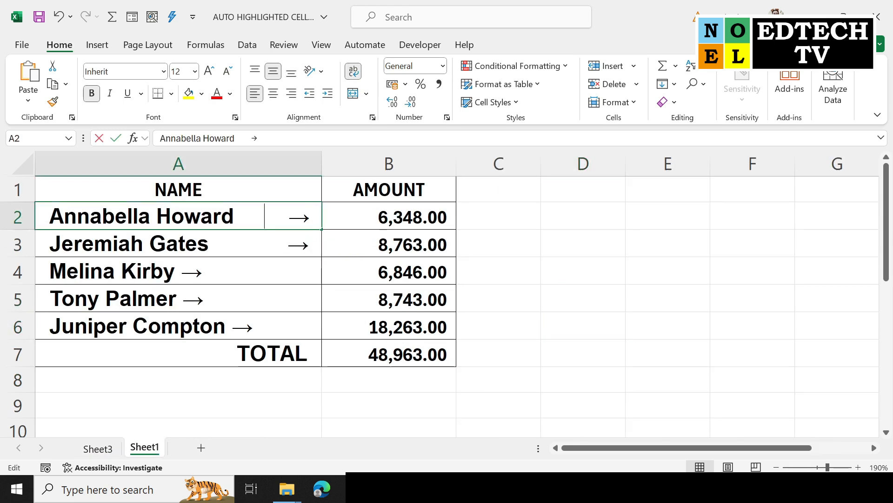
{"action": "left_click_drag", "start_coordinate": [240, 218], "coordinate": [311, 218]}
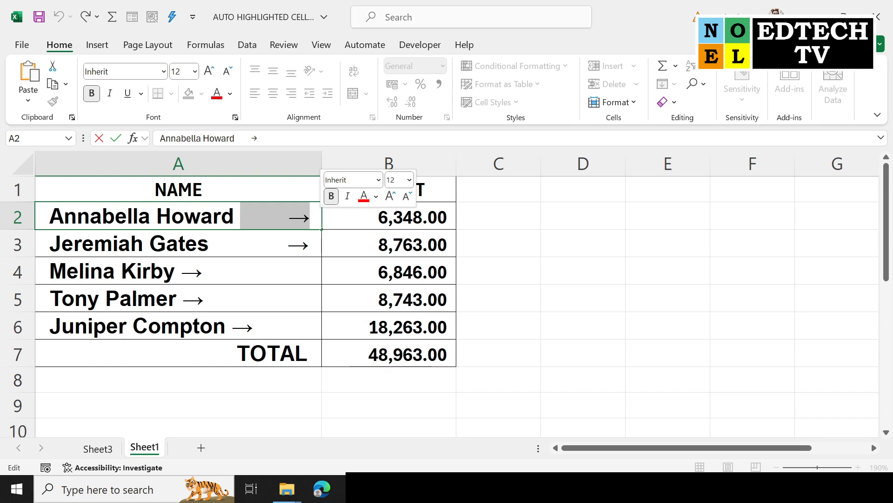
{"action": "key", "text": "Delete"}
{"action": "double_click", "coordinate": [221, 243]}
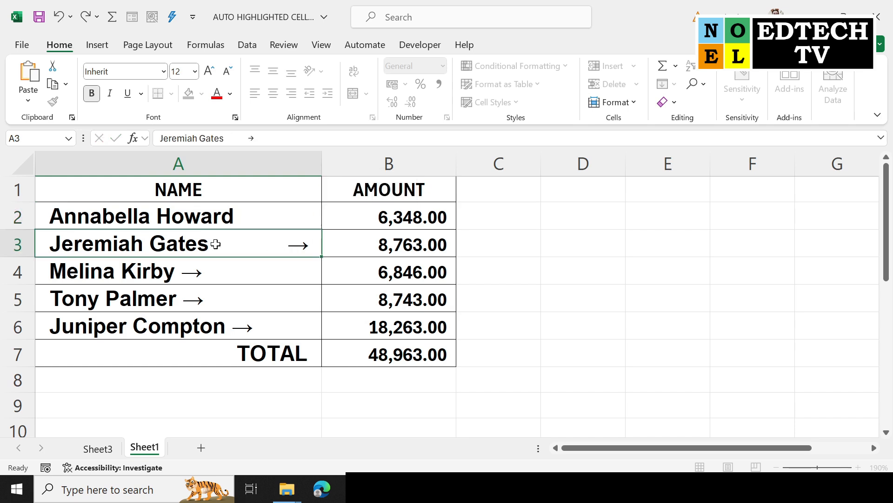
{"action": "left_click_drag", "start_coordinate": [221, 243], "coordinate": [357, 256]}
{"action": "key", "text": "Delete"}
Step: Delete the arrow after the name in cell A4
{"action": "left_click", "coordinate": [194, 274]}
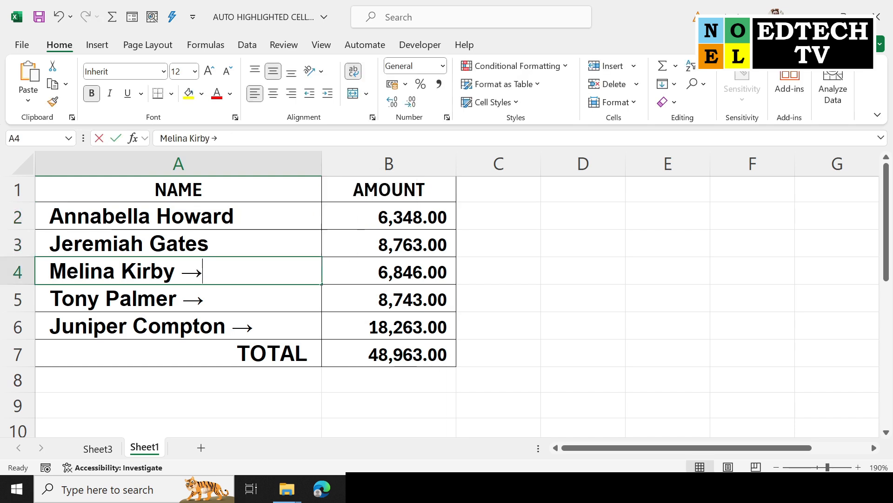
{"action": "double_click", "coordinate": [192, 272]}
{"action": "left_click", "coordinate": [192, 272]}
{"action": "left_click", "coordinate": [181, 272]}
{"action": "left_click_drag", "start_coordinate": [181, 272], "coordinate": [300, 268]}
{"action": "key", "text": "Delete"}
Step: Delete the arrows after the names in cells A5 and A6
{"action": "double_click", "coordinate": [217, 294]}
{"action": "left_click_drag", "start_coordinate": [184, 299], "coordinate": [254, 327]}
{"action": "key", "text": "Delete"}
{"action": "double_click", "coordinate": [239, 325]}
{"action": "key", "text": "Delete"}
{"action": "left_click", "coordinate": [574, 326]}
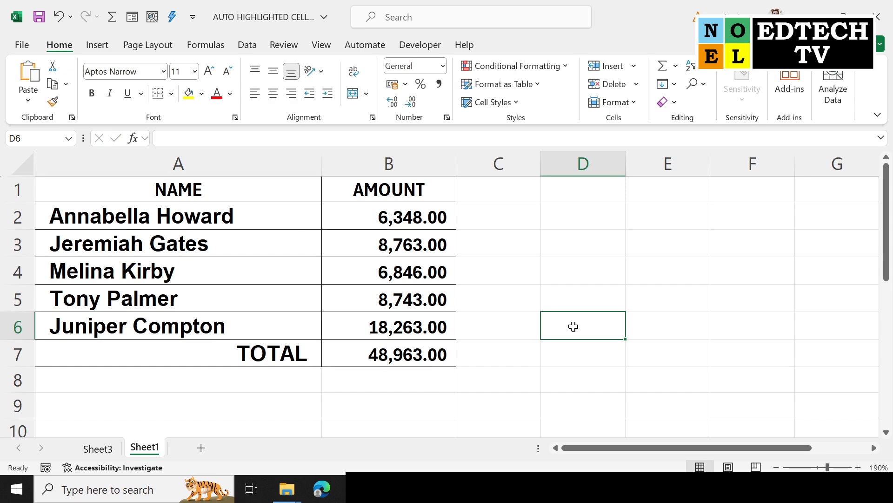
{"action": "left_click", "coordinate": [513, 329]}
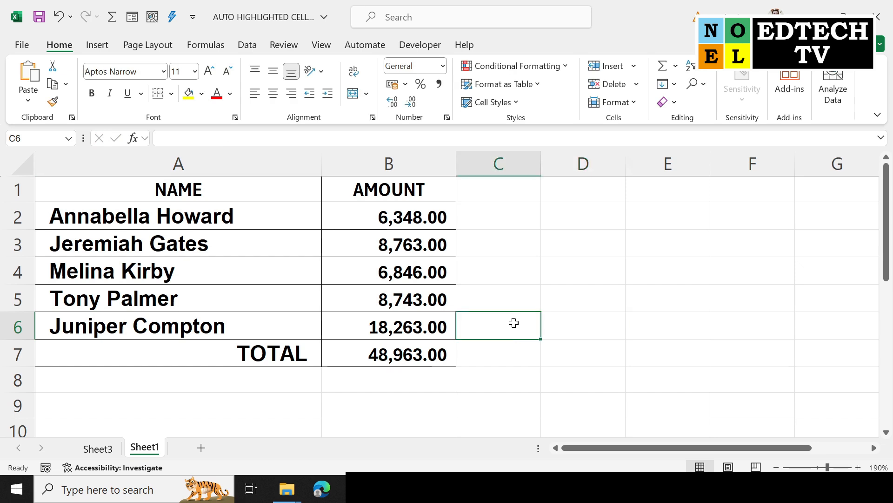
Step: Open the Format Cells dialog for the names in A2:A6 and choose the Custom number category
{"action": "left_click_drag", "start_coordinate": [301, 222], "coordinate": [286, 315]}
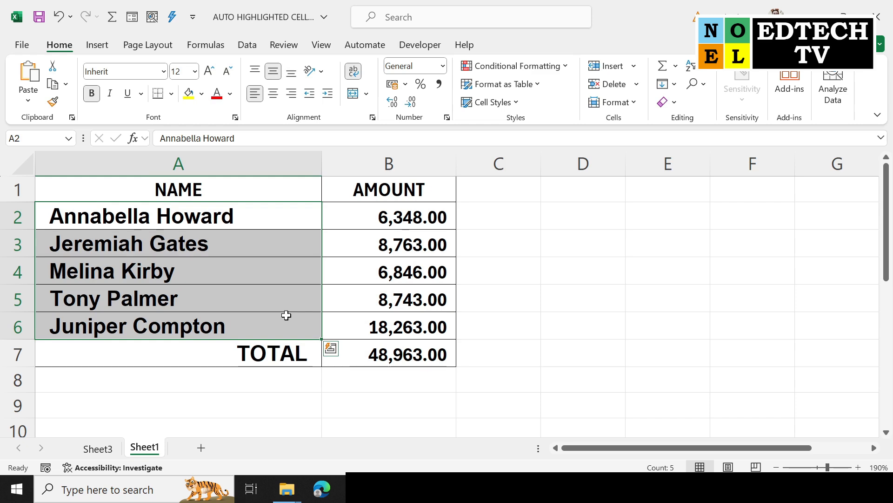
{"action": "right_click", "coordinate": [286, 315]}
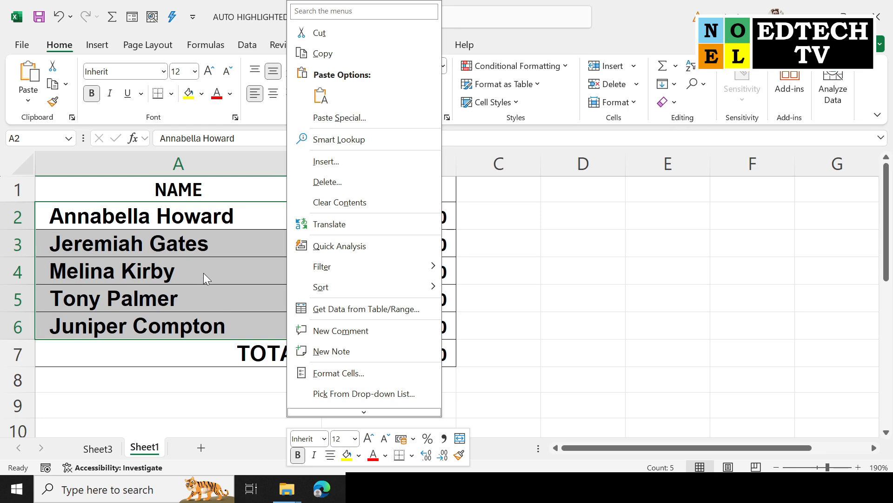
{"action": "left_click", "coordinate": [367, 376]}
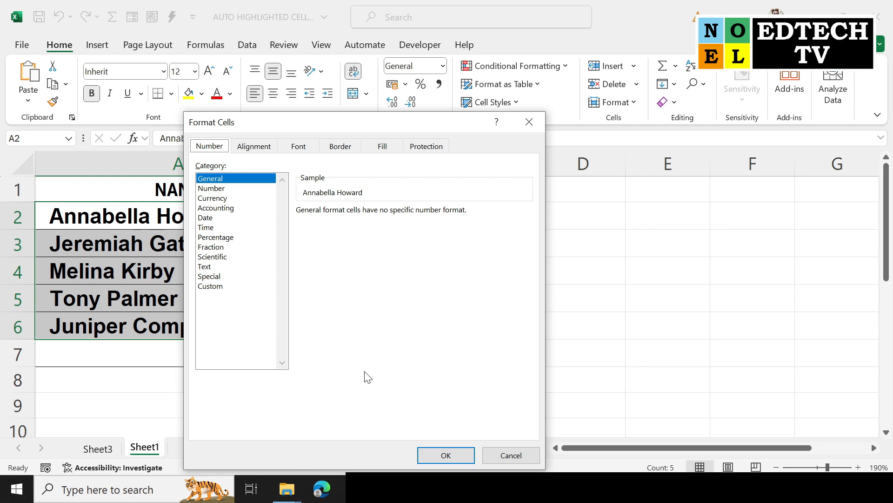
{"action": "left_click_drag", "start_coordinate": [366, 122], "coordinate": [557, 80]}
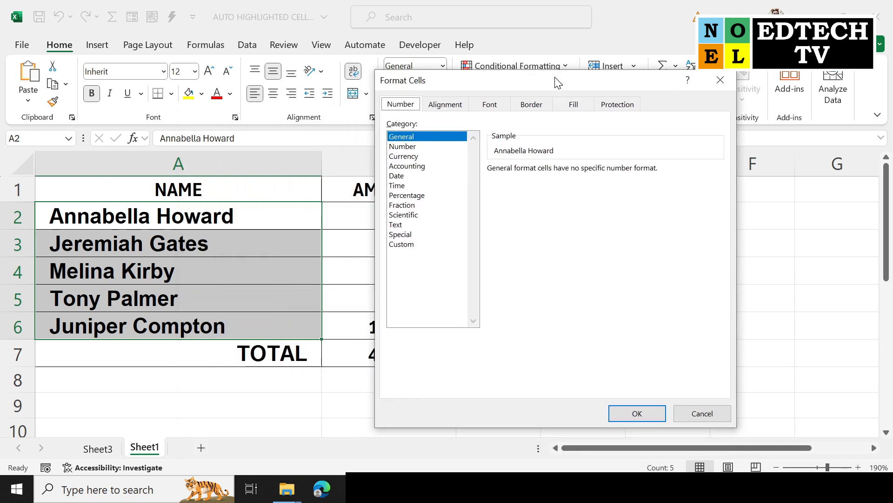
{"action": "left_click", "coordinate": [405, 249]}
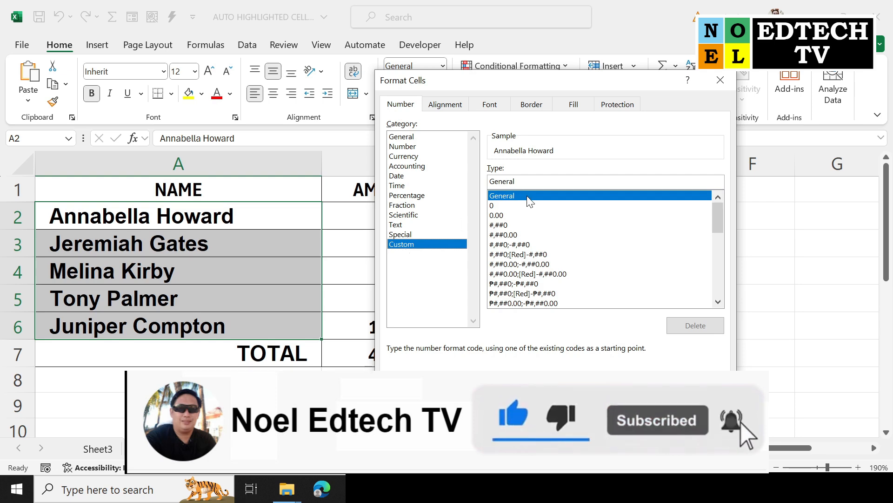
Step: Apply the custom number format @*→ to the names, inserting the right arrow from the Windows symbol picker
{"action": "double_click", "coordinate": [502, 182]}
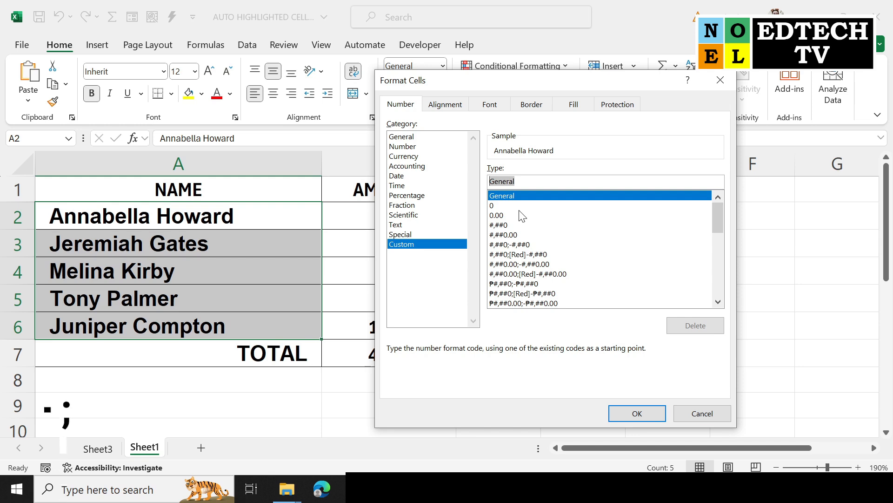
{"action": "type", "text": "@"}
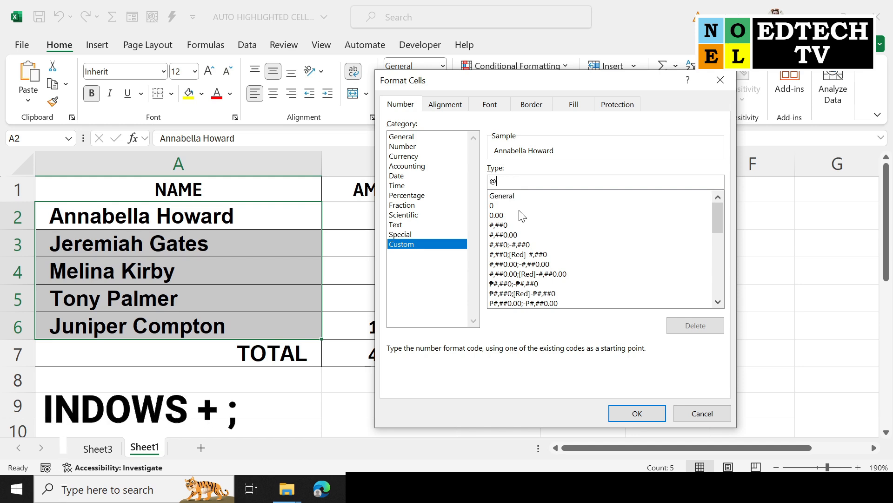
{"action": "type", "text": "*"}
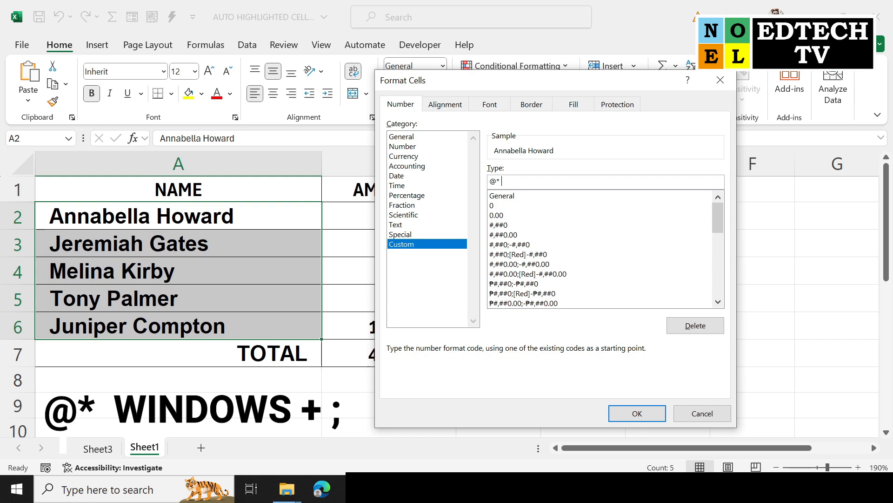
{"action": "key", "text": "super+semicolon"}
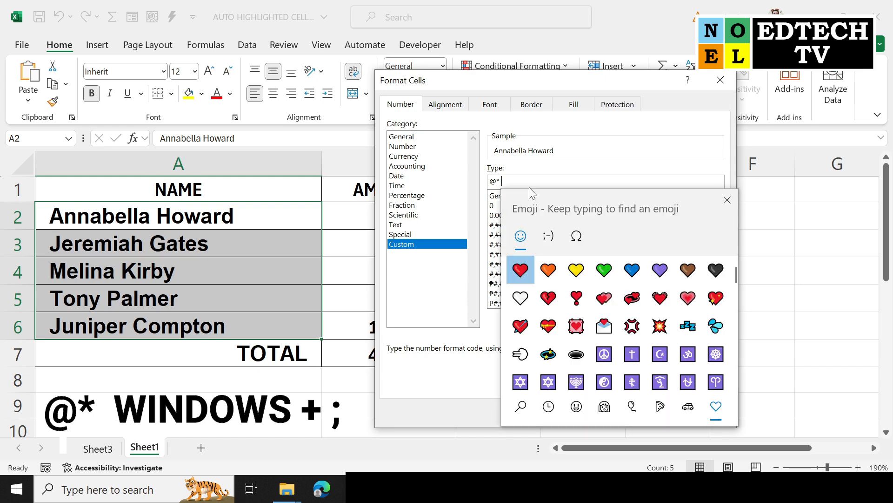
{"action": "left_click", "coordinate": [583, 233]}
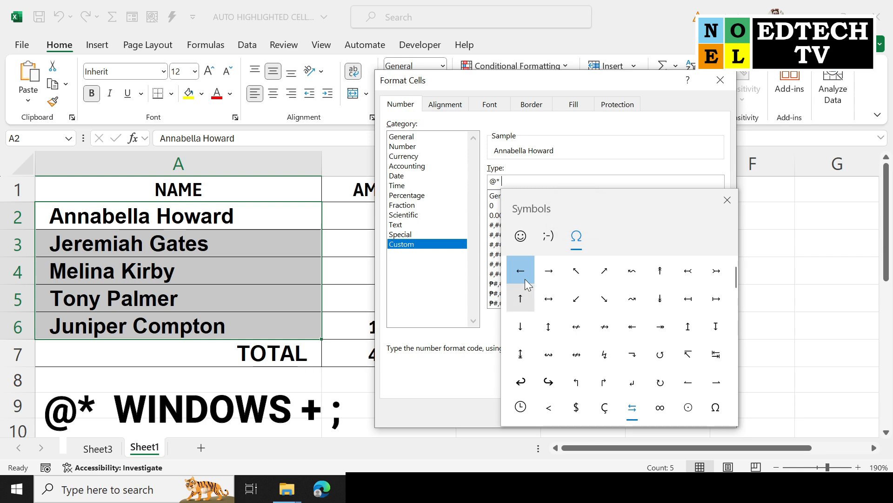
{"action": "left_click", "coordinate": [551, 273]}
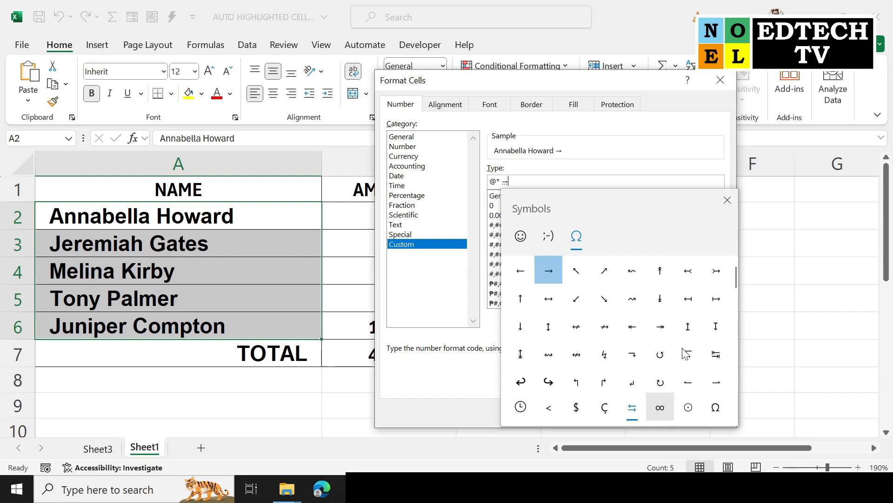
{"action": "left_click", "coordinate": [727, 201]}
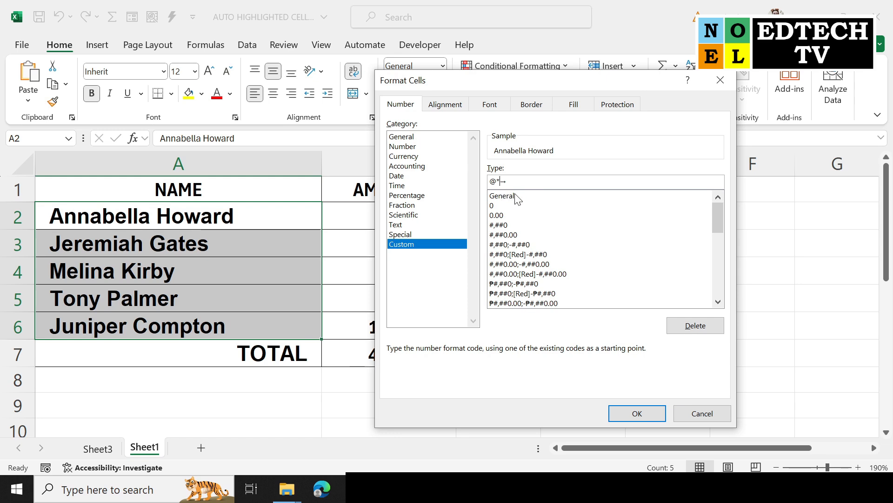
{"action": "left_click", "coordinate": [637, 412]}
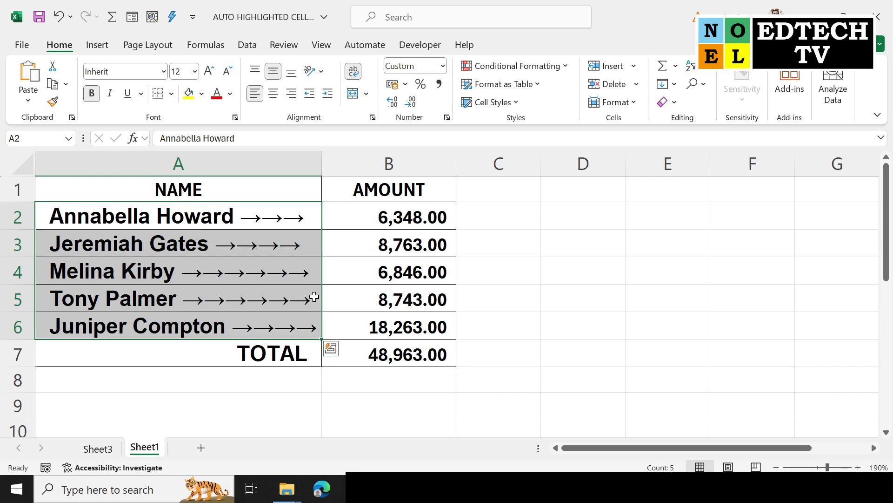
Step: Change the custom format of A2:A6 to @* → by adding a space between the asterisk and the arrow
{"action": "right_click", "coordinate": [293, 304]}
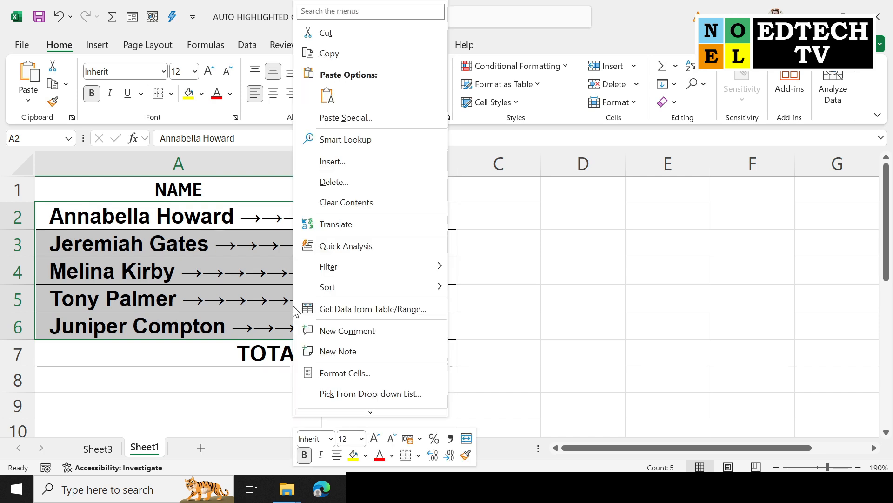
{"action": "key", "text": "Escape"}
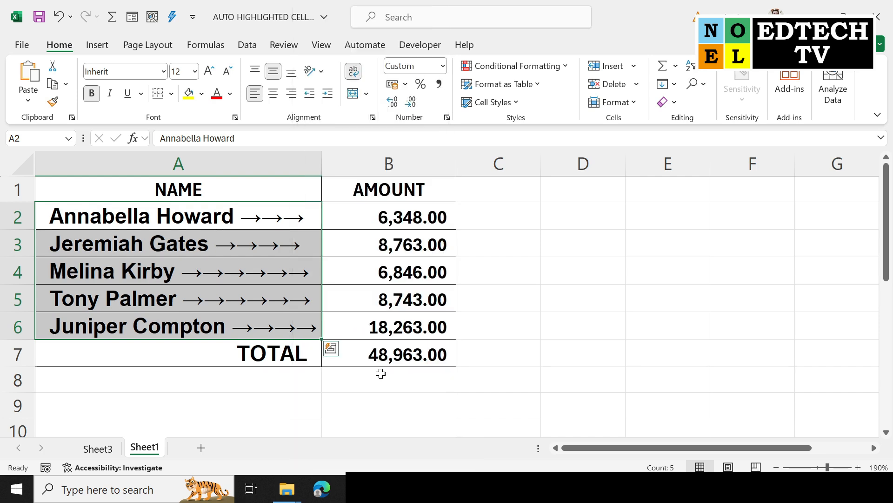
{"action": "key", "text": "ctrl+1"}
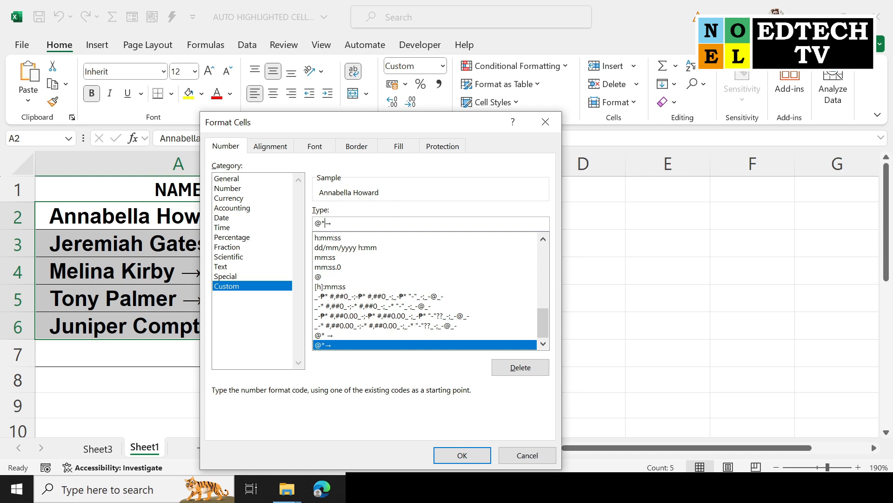
{"action": "left_click", "coordinate": [475, 457]}
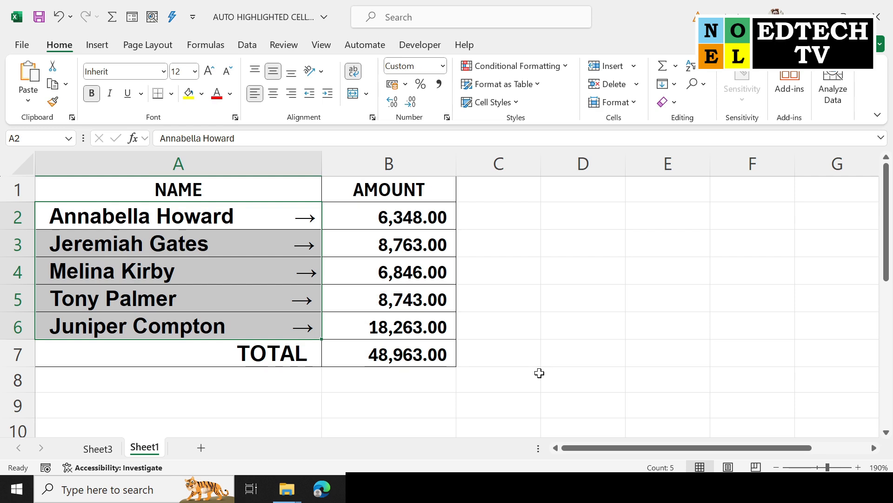
Step: Narrow the NAME column slightly
{"action": "mouse_move", "coordinate": [323, 161]}
{"action": "left_mouse_down"}
{"action": "mouse_move", "coordinate": [442, 161]}
{"action": "mouse_move", "coordinate": [277, 172]}
{"action": "mouse_move", "coordinate": [306, 163]}
{"action": "left_mouse_up"}
{"action": "left_click", "coordinate": [542, 329]}
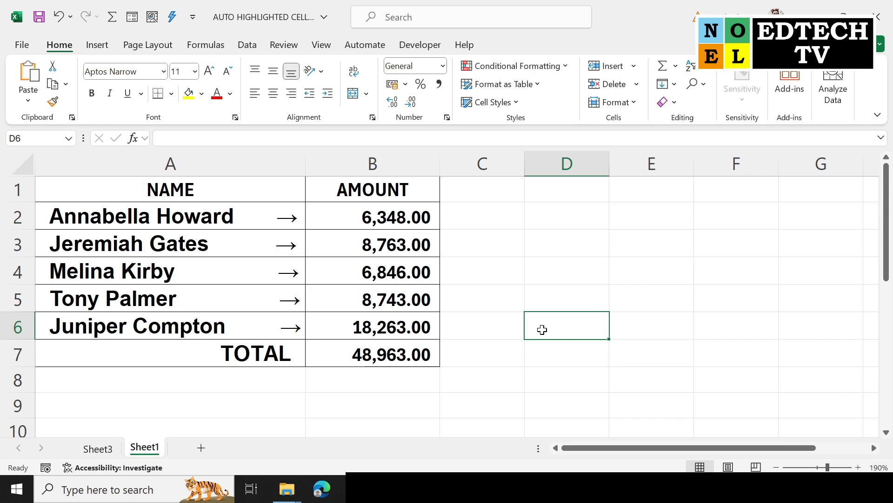
Step: Reopen the Format Cells dialog for A2:A6 and select the whole custom format code @* → for editing
{"action": "left_click_drag", "start_coordinate": [272, 220], "coordinate": [259, 321]}
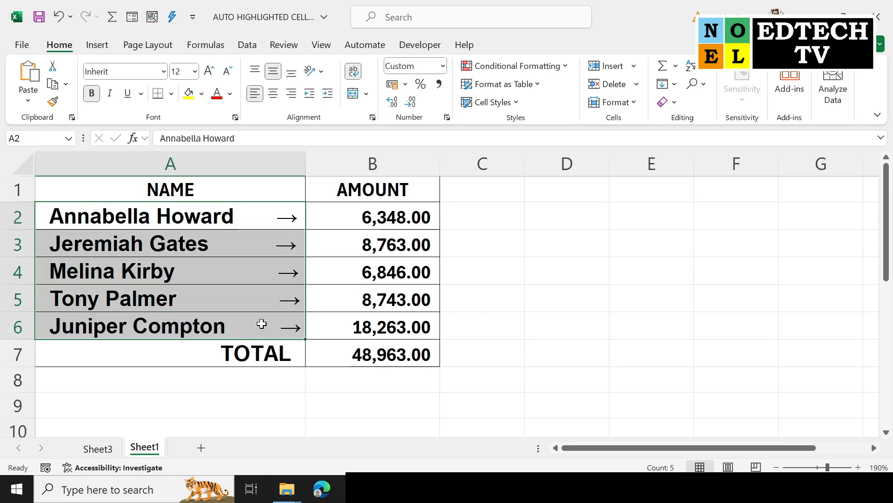
{"action": "right_click", "coordinate": [263, 325]}
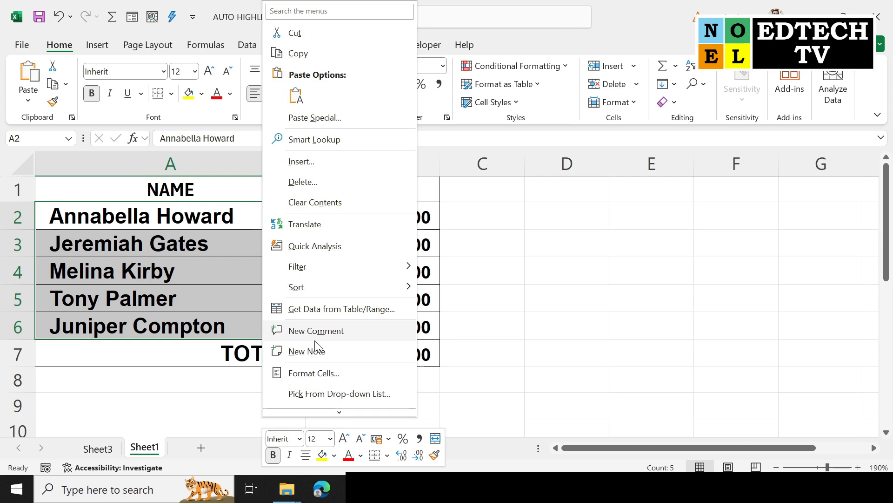
{"action": "left_click", "coordinate": [333, 374]}
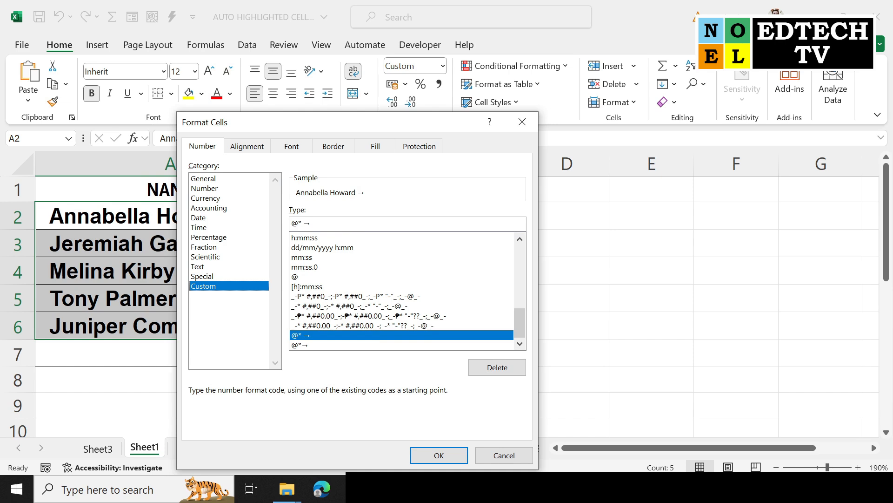
{"action": "left_click_drag", "start_coordinate": [311, 224], "coordinate": [291, 224]}
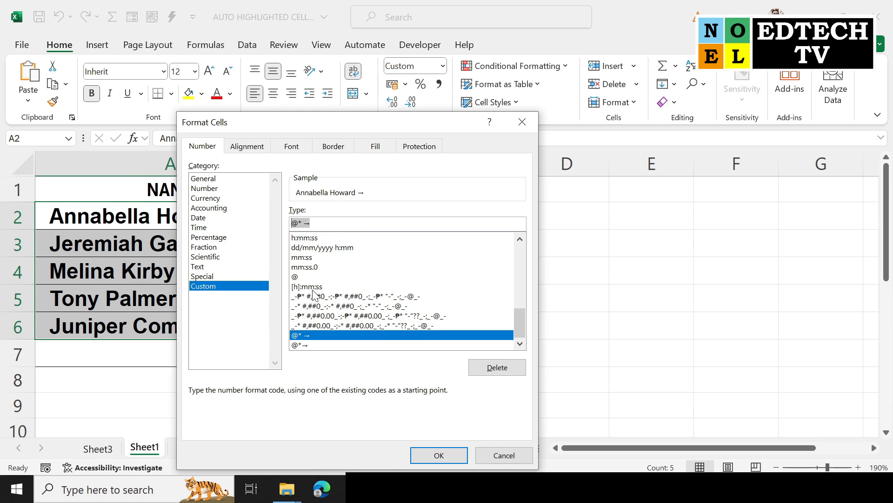